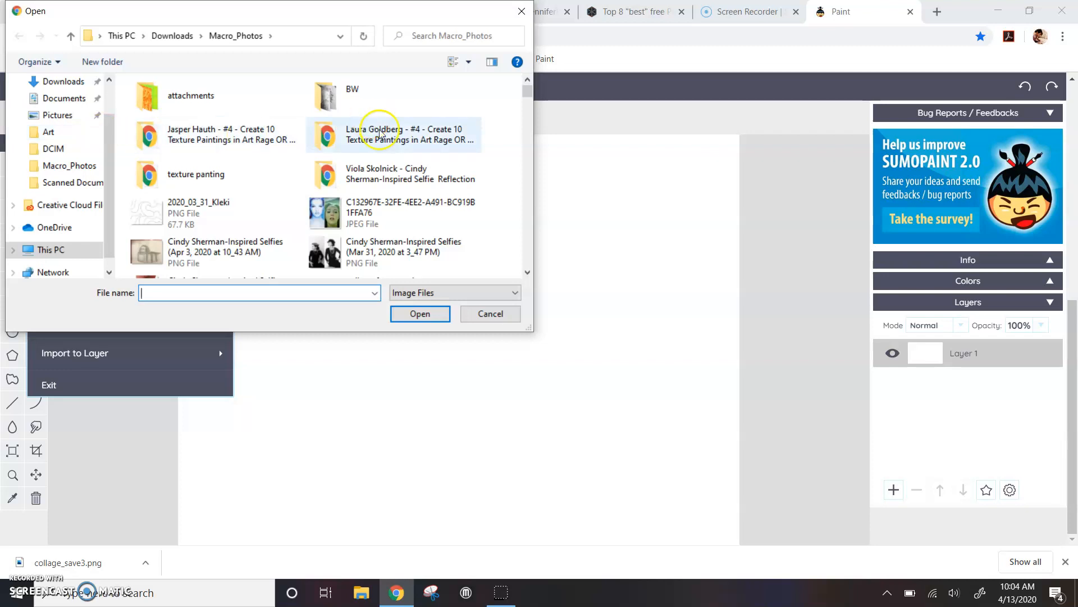
# Open the 2020_03_31_Kleki line drawing and add an empty layer beneath Layer 1
pyautogui.click(192, 219)
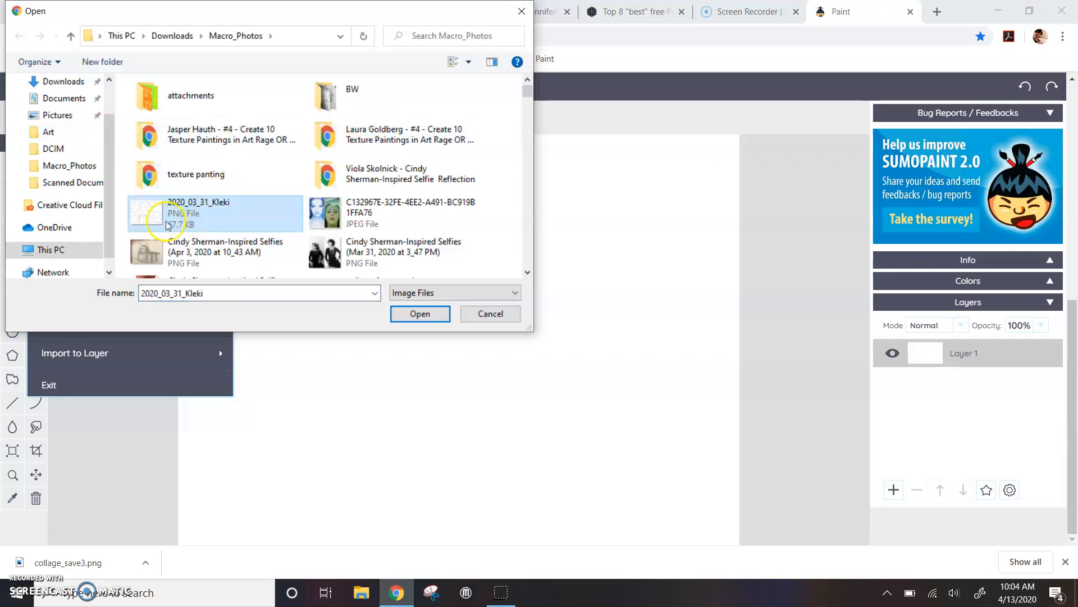
pyautogui.click(420, 314)
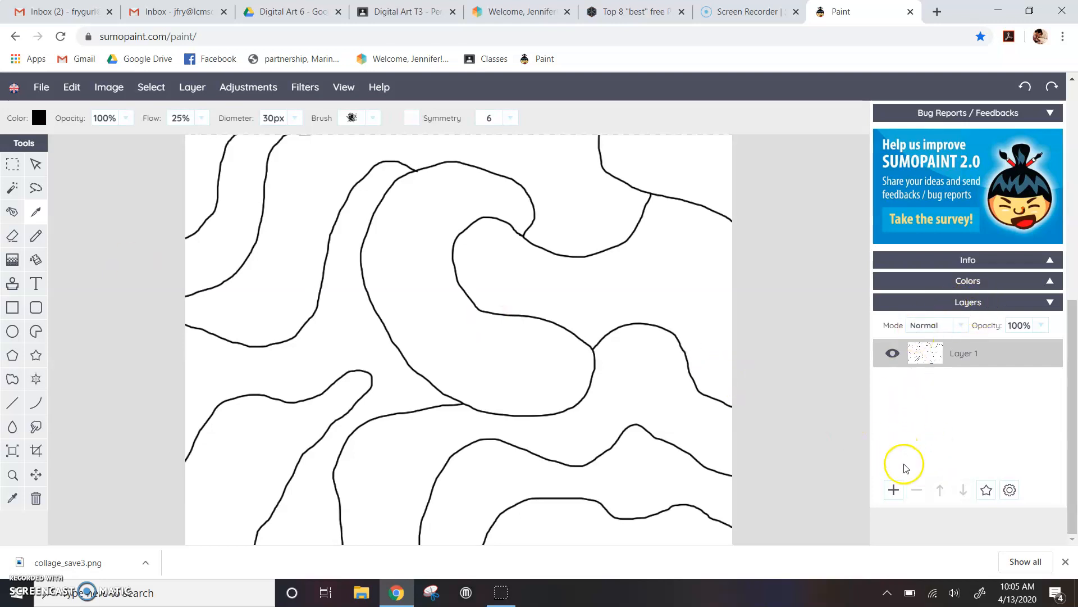
pyautogui.click(895, 491)
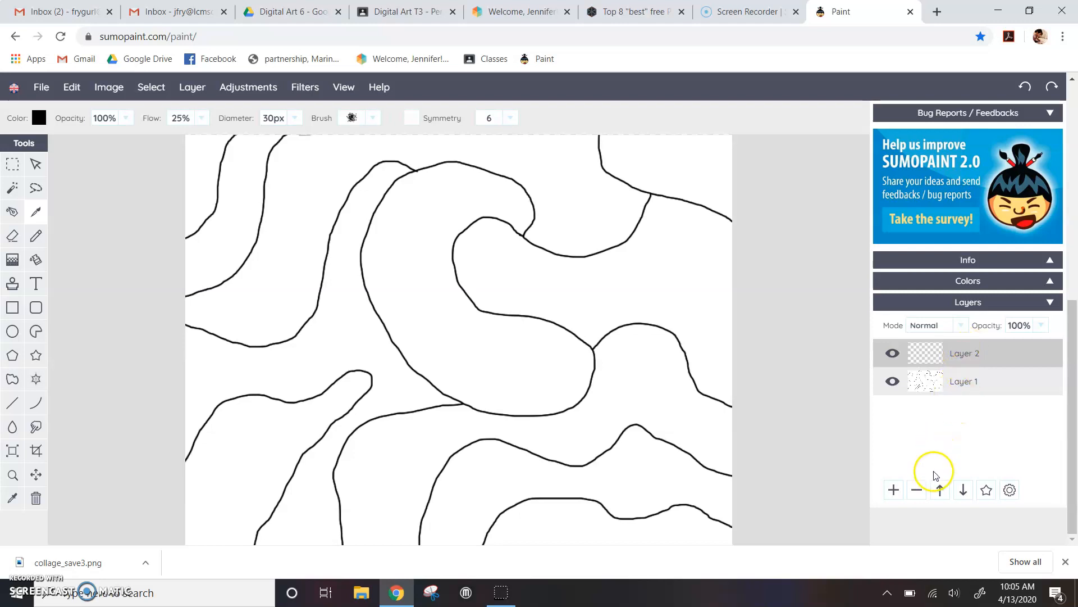
pyautogui.click(965, 490)
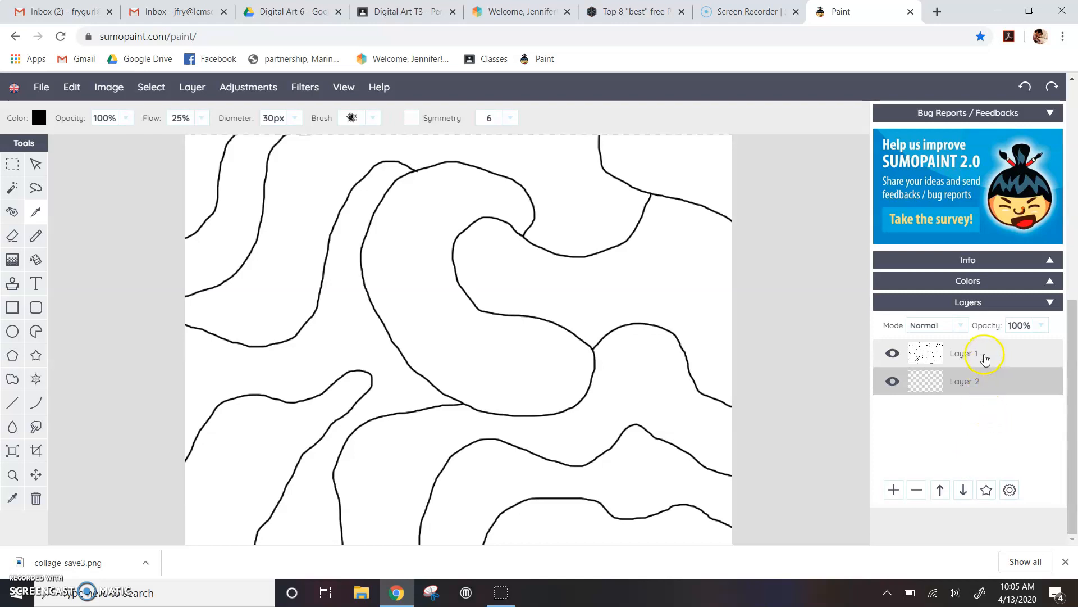
# Set the blend mode of Layer 1, the line drawing, to Multiply
pyautogui.click(922, 357)
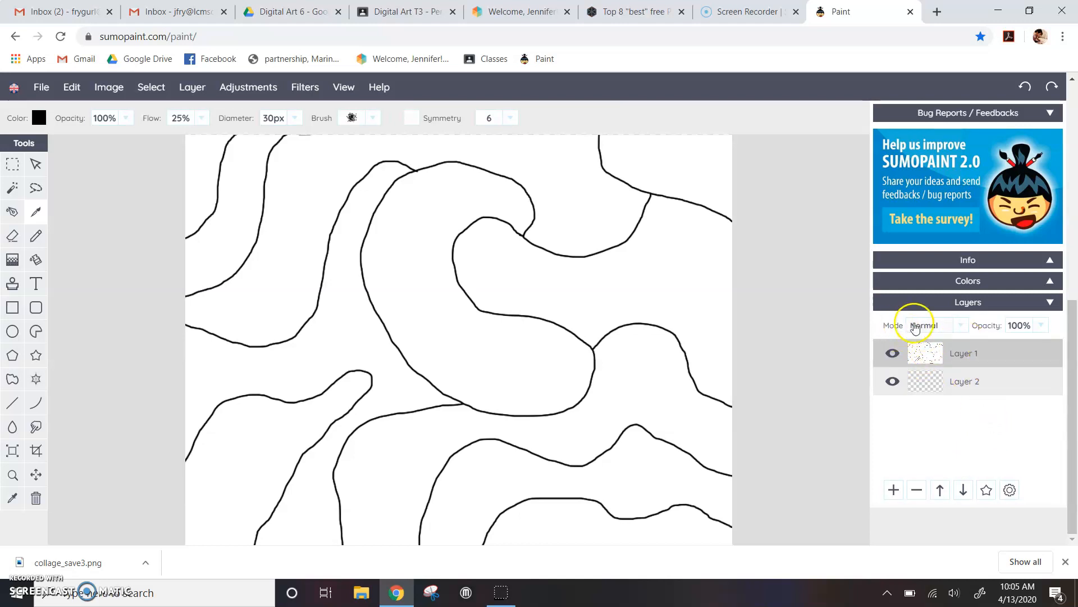
pyautogui.click(965, 325)
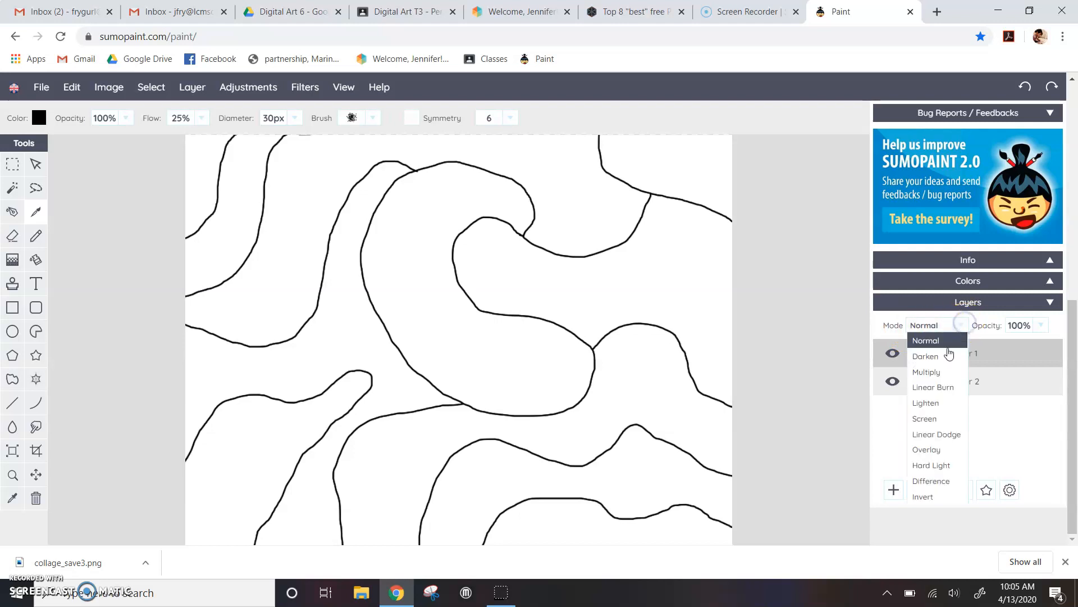
pyautogui.click(930, 372)
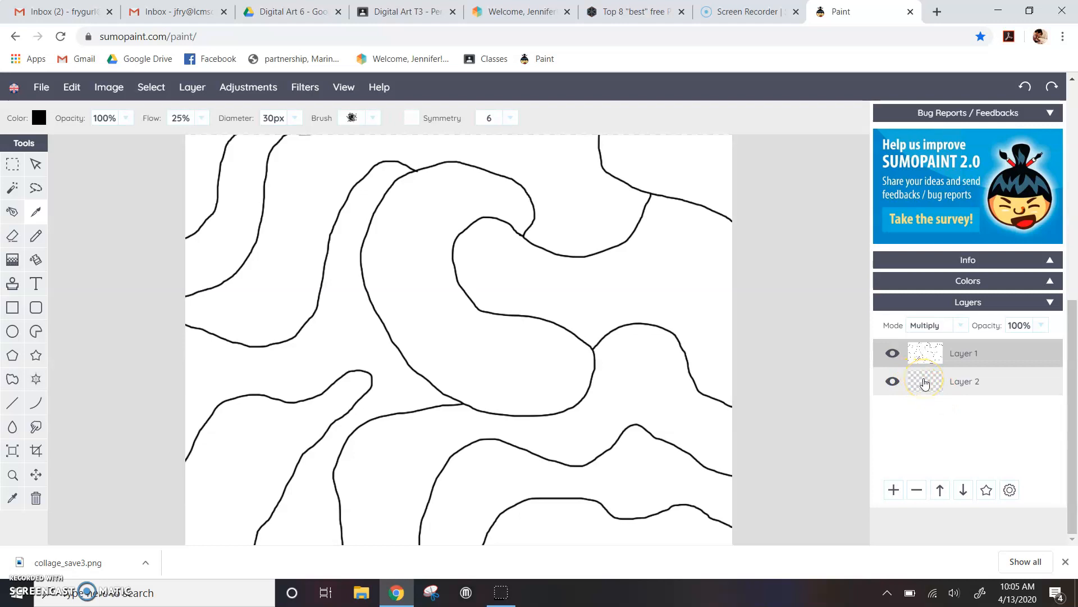
# Import the texture03 image from the computer into Layer 2, enlarge it slightly and place it on the canvas
pyautogui.click(925, 384)
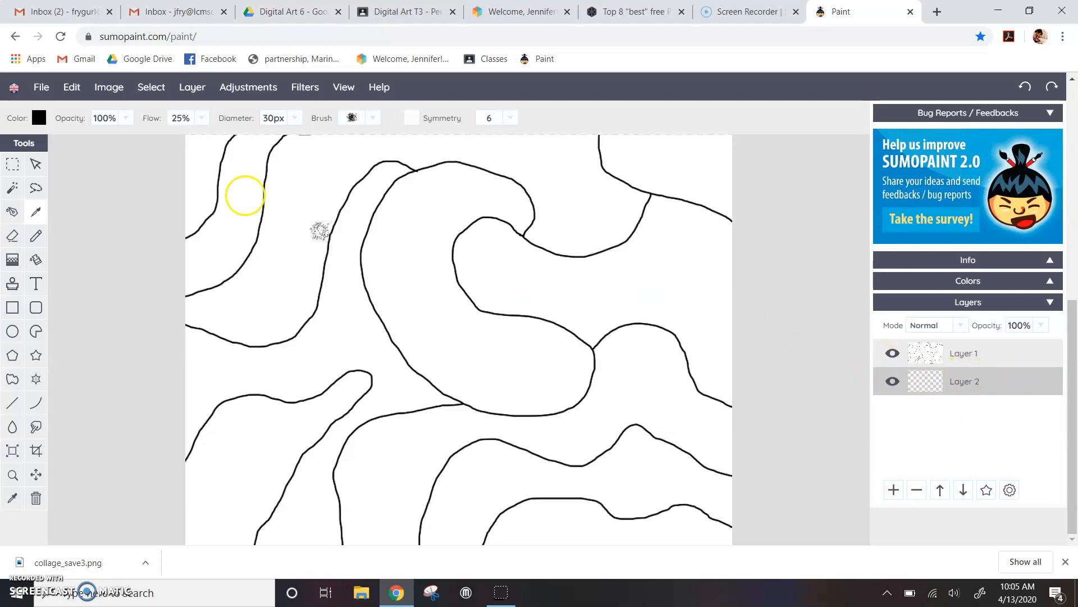
pyautogui.click(45, 91)
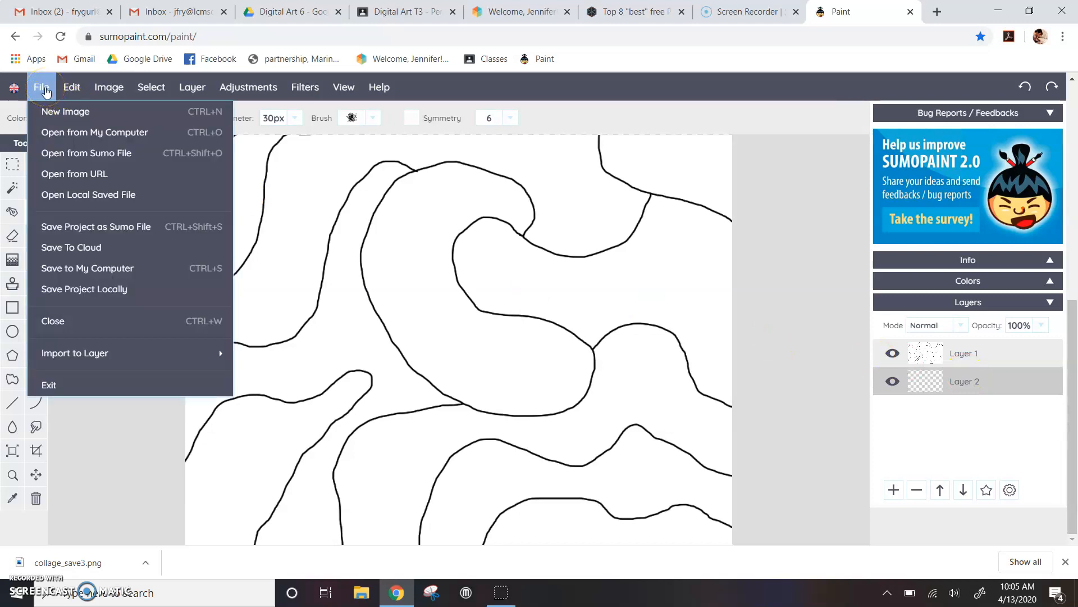
pyautogui.moveTo(83, 358)
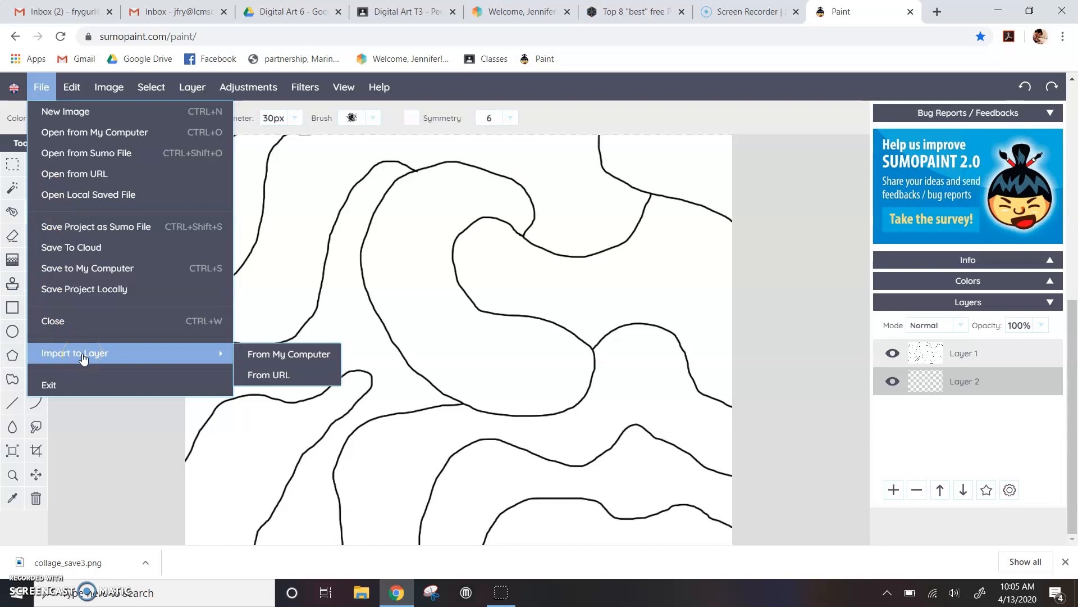
pyautogui.click(267, 355)
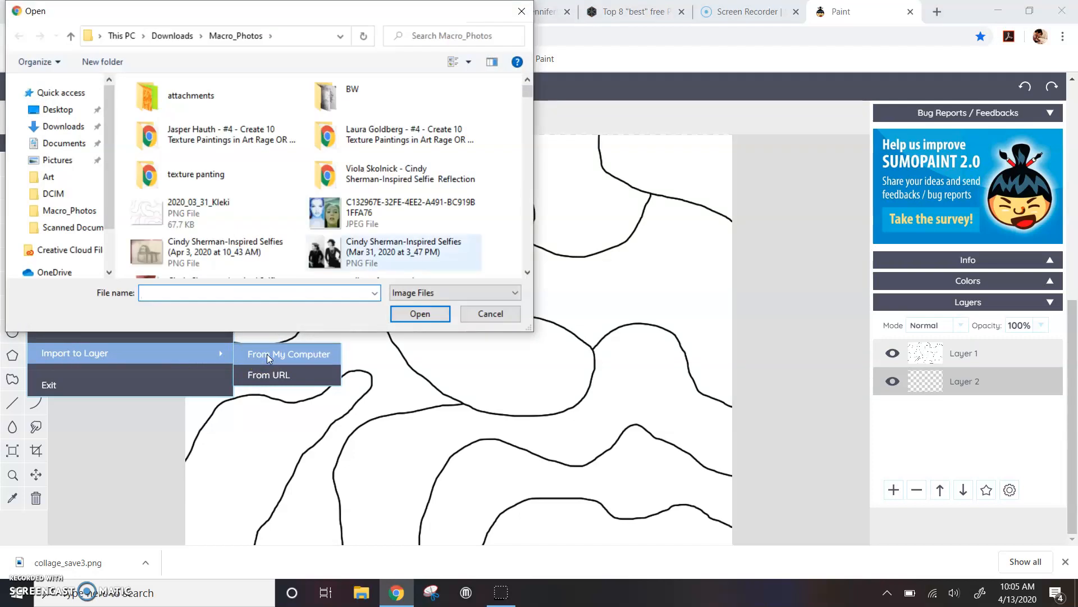
pyautogui.moveTo(527, 90); pyautogui.dragTo(527, 272)
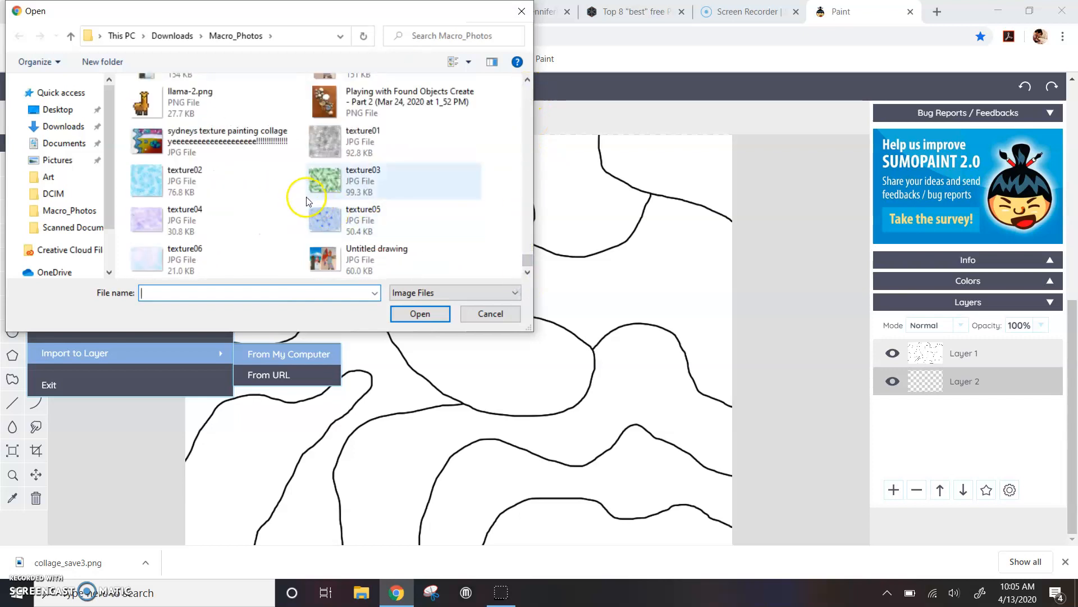
pyautogui.click(323, 185)
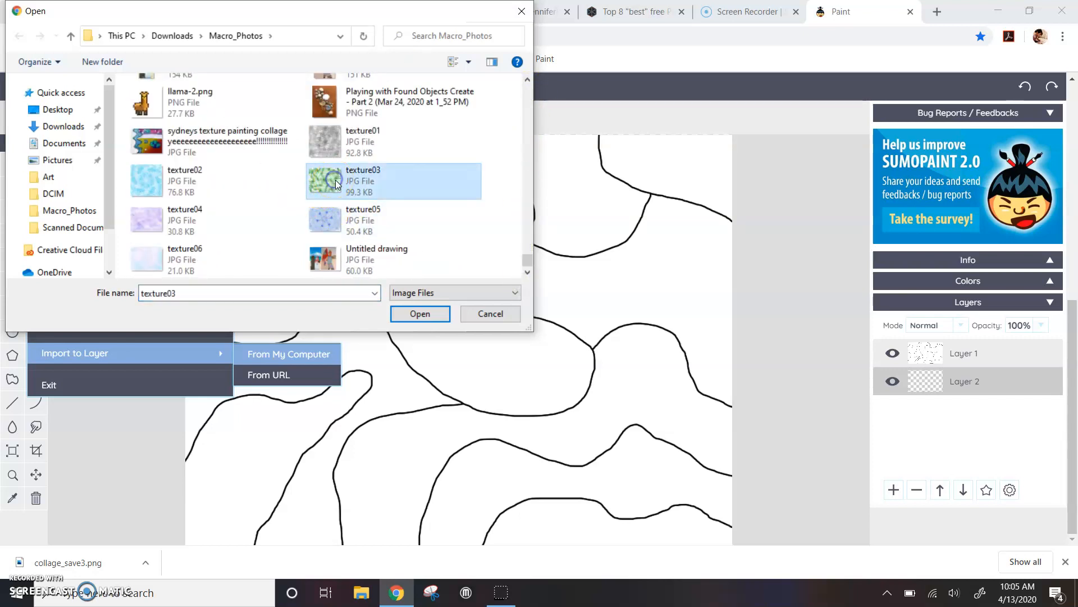
pyautogui.click(407, 317)
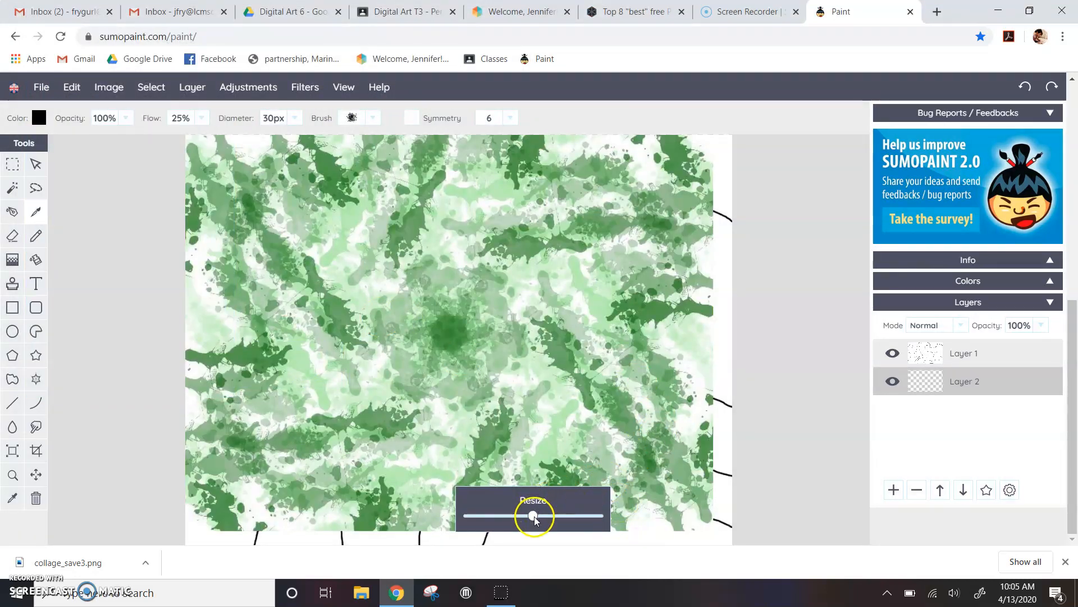
pyautogui.moveTo(533, 519)
pyautogui.mouseDown()
pyautogui.moveTo(546, 518)
pyautogui.moveTo(537, 515)
pyautogui.mouseUp()
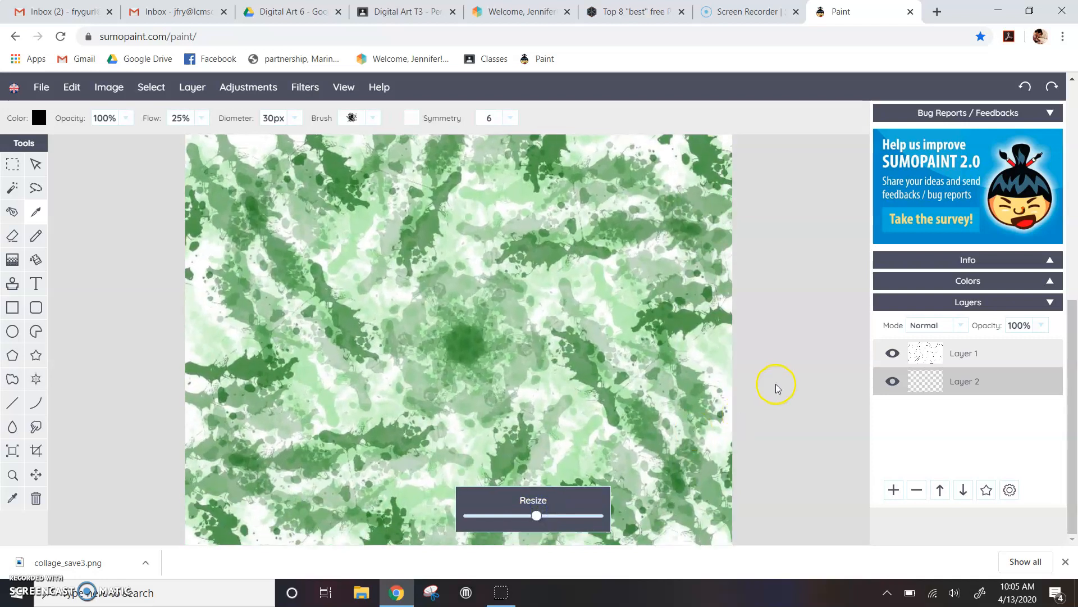
pyautogui.click(785, 374)
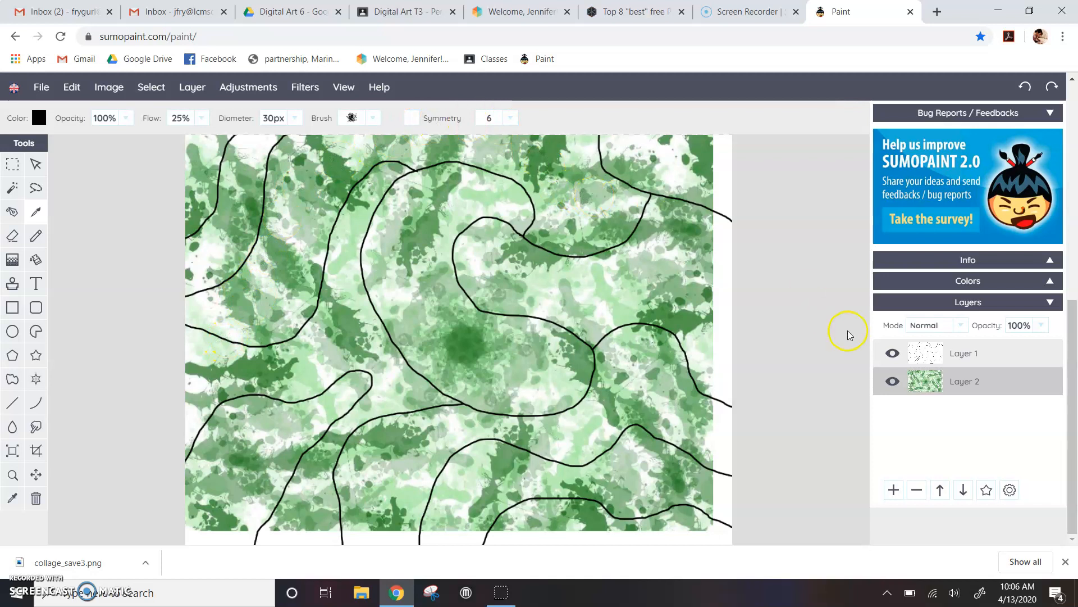
# Select the large curving region across the upper part of the drawing on Layer 1 with the Magic Wand
pyautogui.click(927, 356)
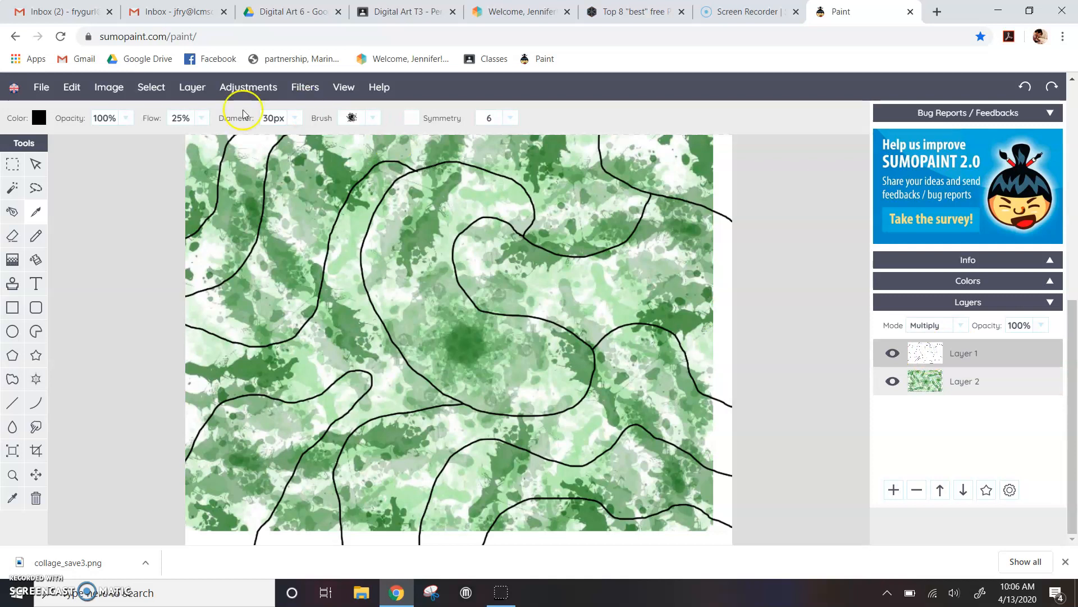
pyautogui.click(13, 194)
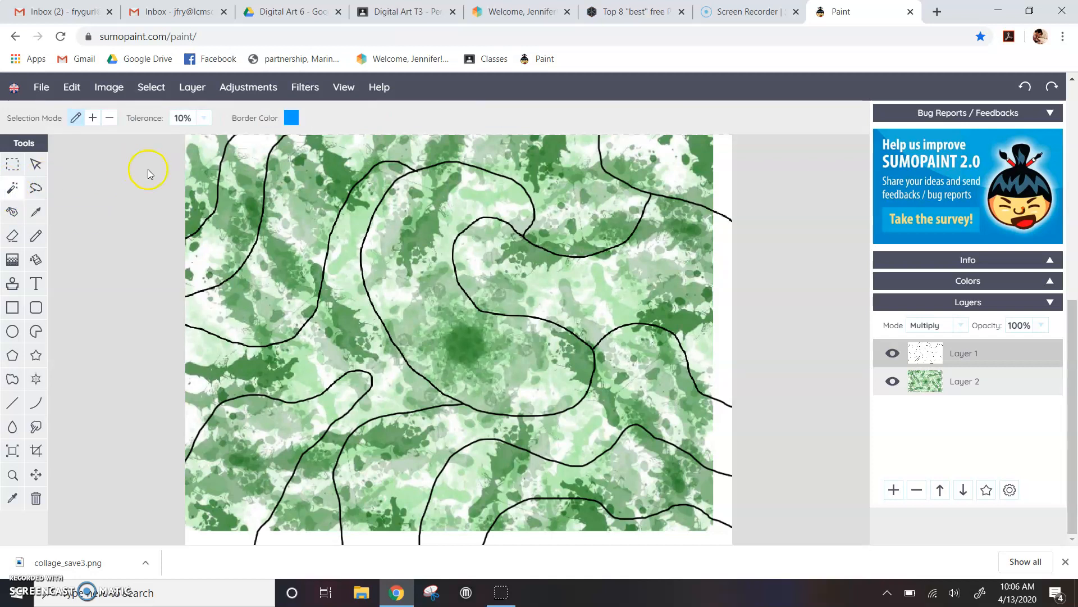
pyautogui.click(302, 199)
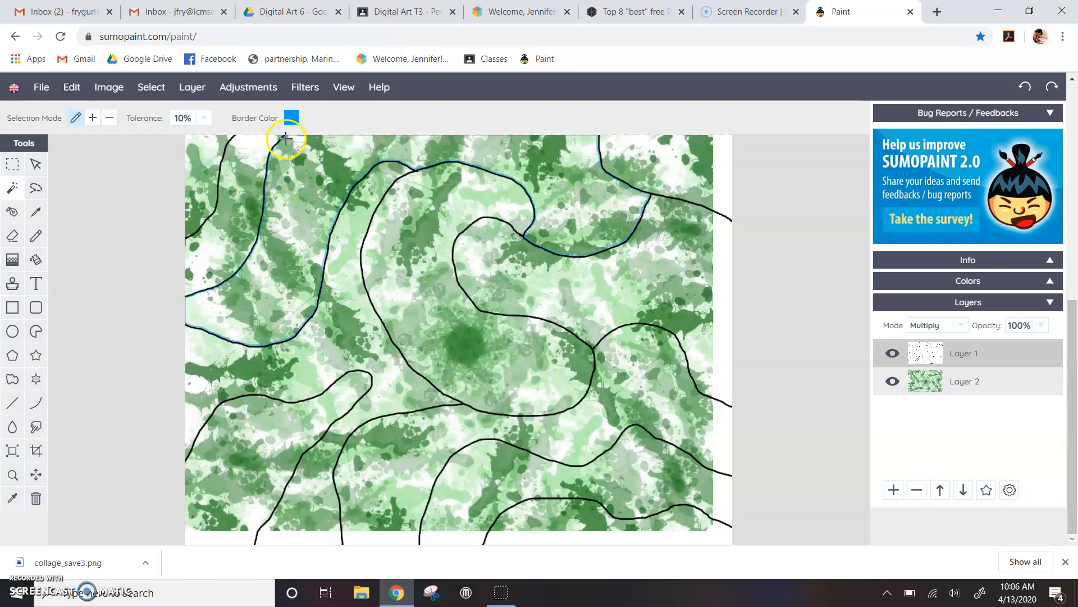
pyautogui.click(308, 283)
# Copy the selected area of the green texture from Layer 2 and paste it as its own layer
pyautogui.click(925, 384)
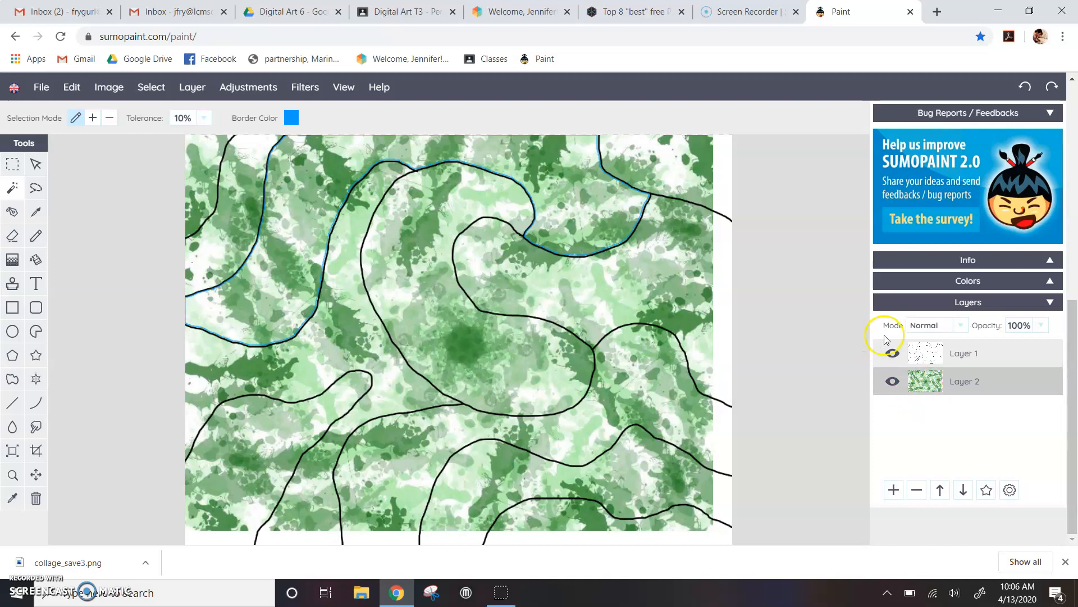
pyautogui.click(343, 87)
pyautogui.moveTo(72, 89)
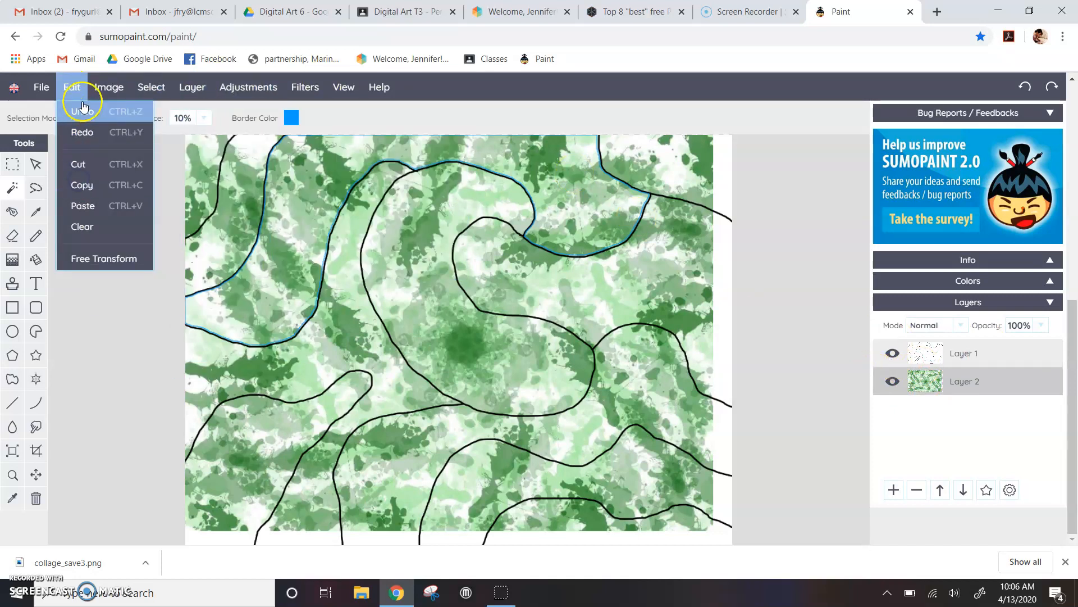
pyautogui.click(82, 206)
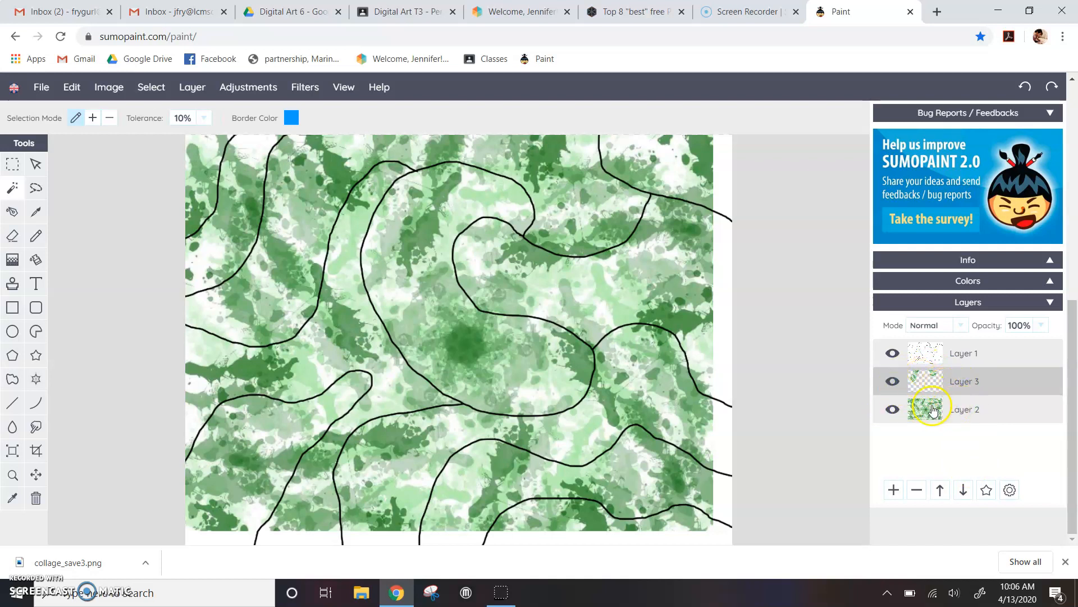
# Check the pasted green piece with Layer 2 temporarily hidden, and delete the full-texture Layer 2
pyautogui.click(892, 409)
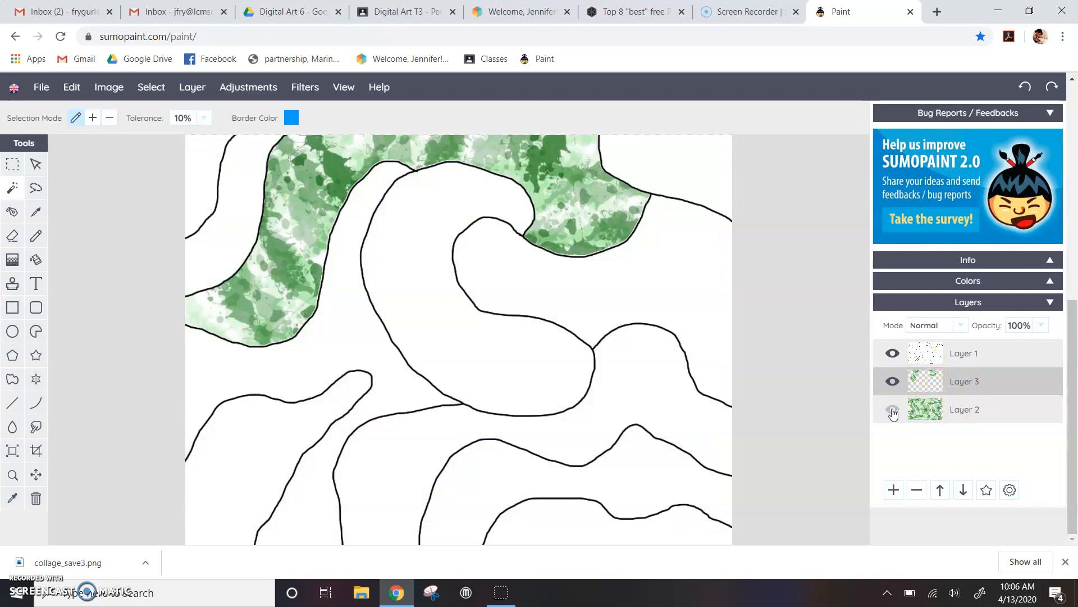
pyautogui.click(893, 409)
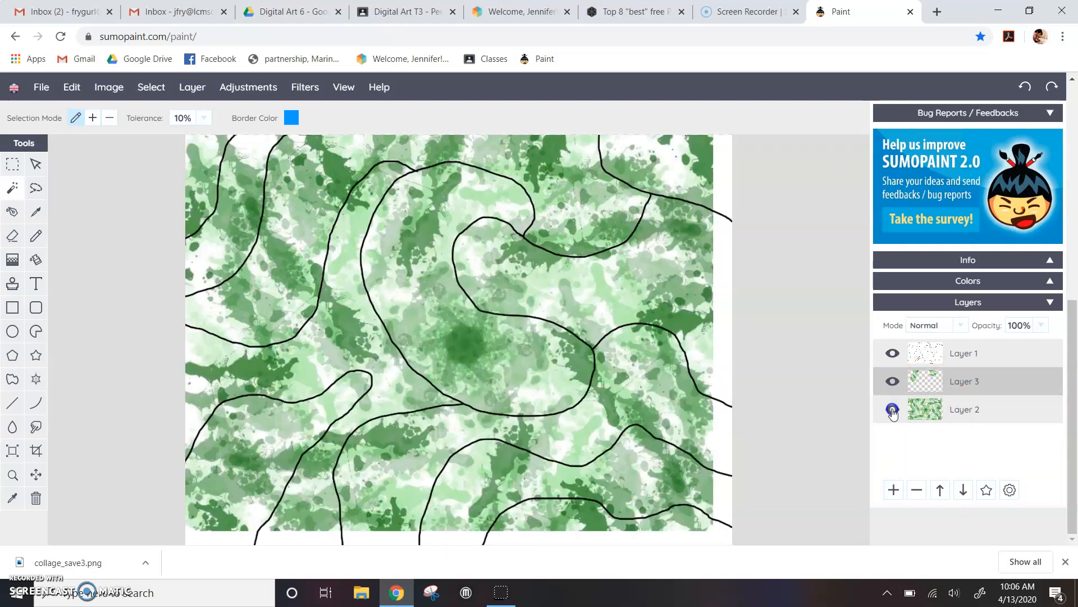
pyautogui.click(984, 410)
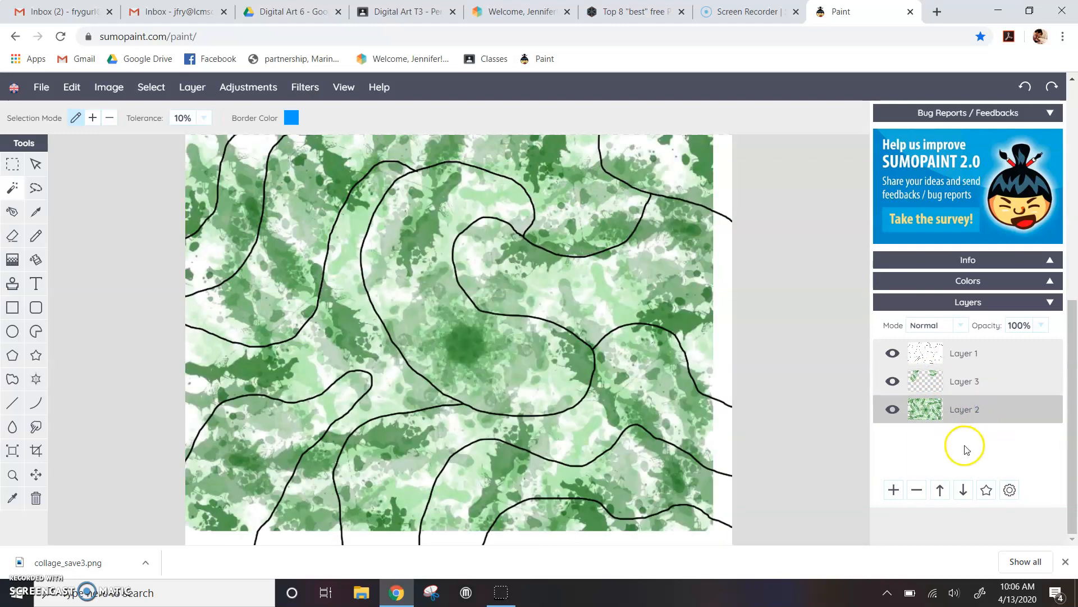
pyautogui.click(917, 489)
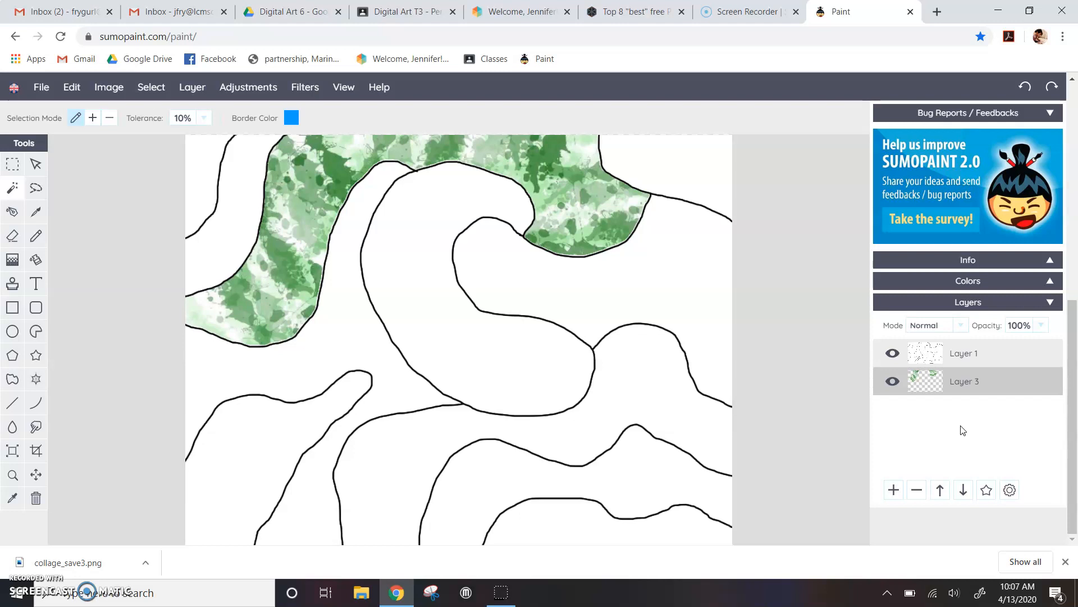
# Save the image to the computer as a PNG named collage_save1
pyautogui.click(35, 87)
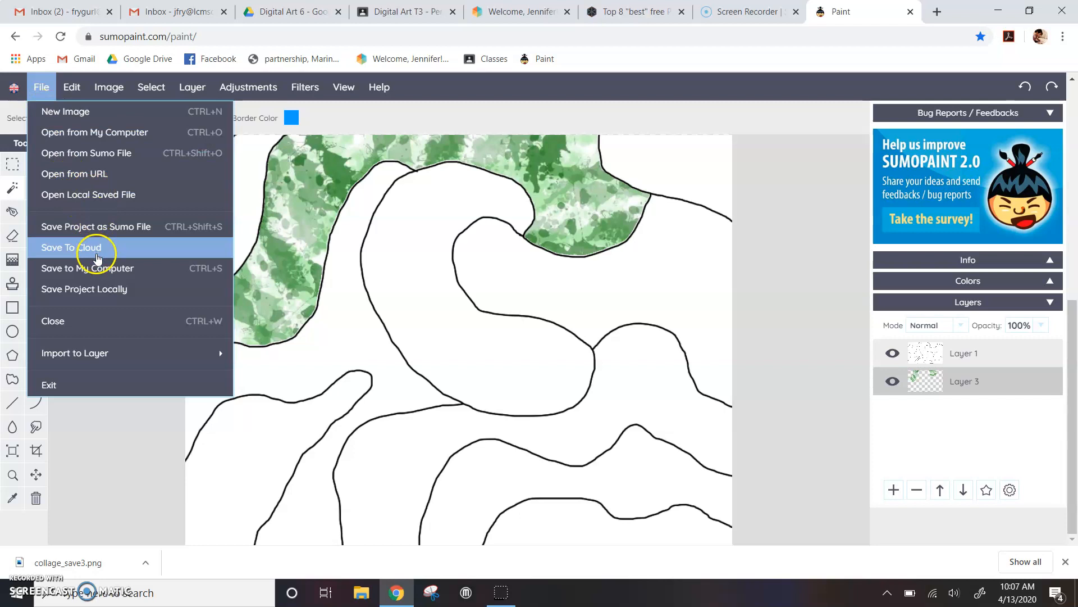
pyautogui.click(94, 270)
pyautogui.click(538, 282)
pyautogui.write('collage_save1')
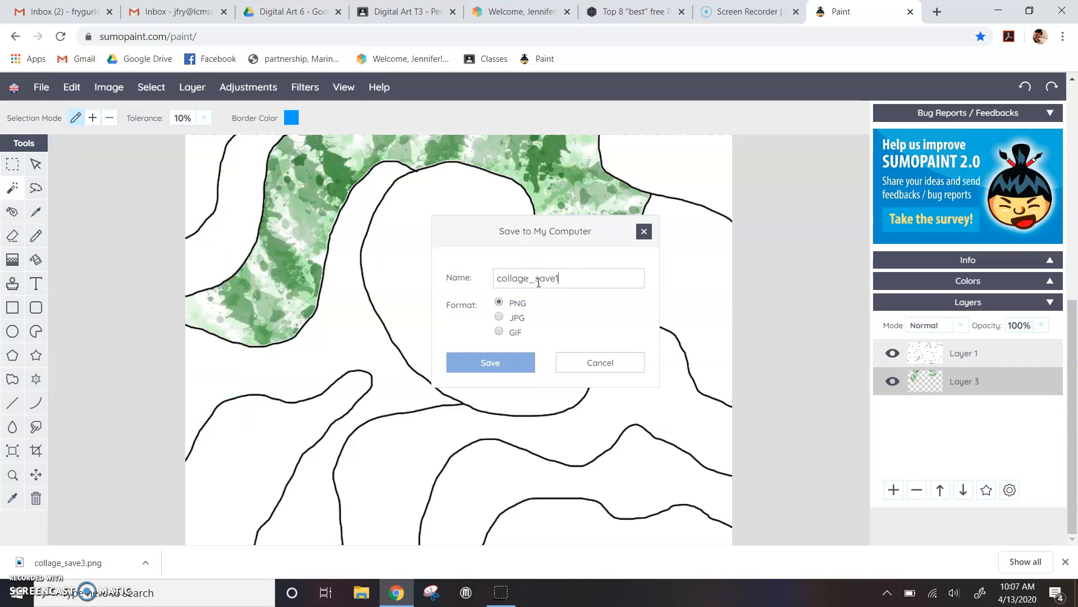
pyautogui.click(492, 360)
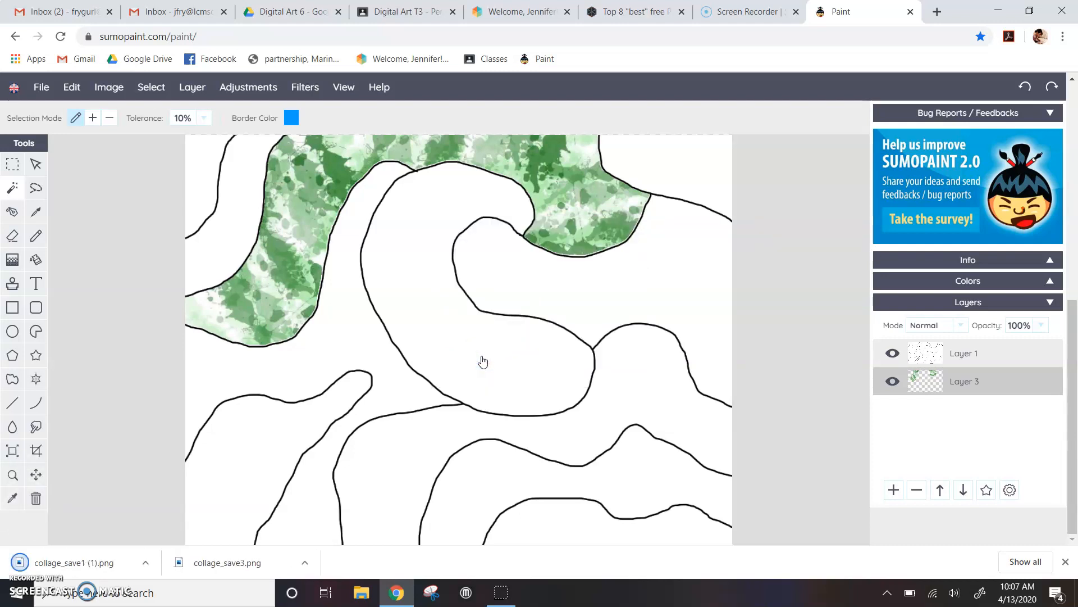
# Add a new layer above Layer 3, import the purple texture04 image from the computer into it, and place it on the canvas
pyautogui.click(202, 172)
pyautogui.click(893, 488)
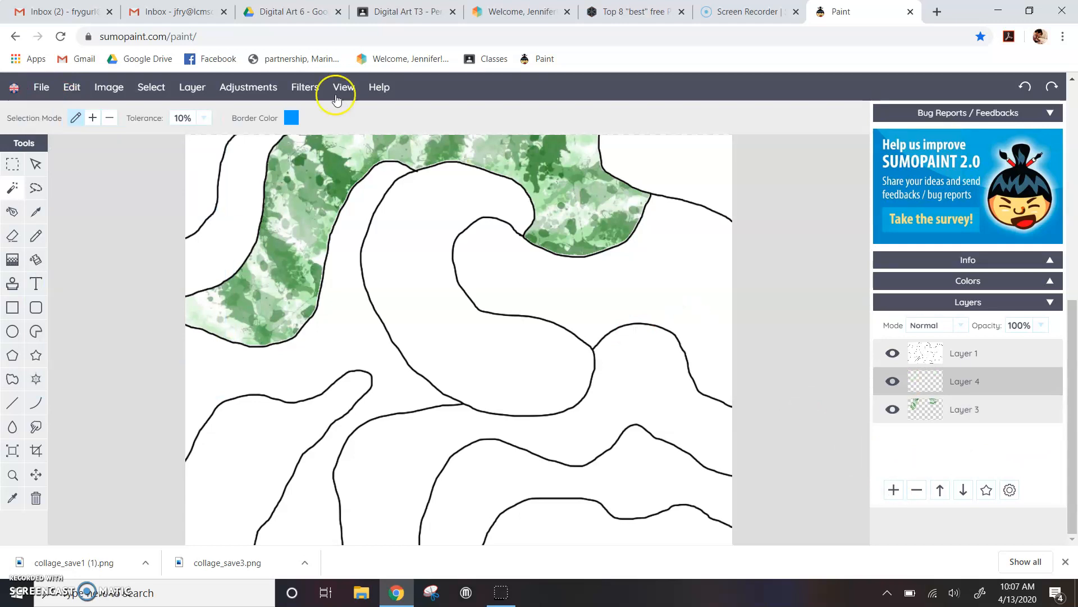
pyautogui.moveTo(41, 88)
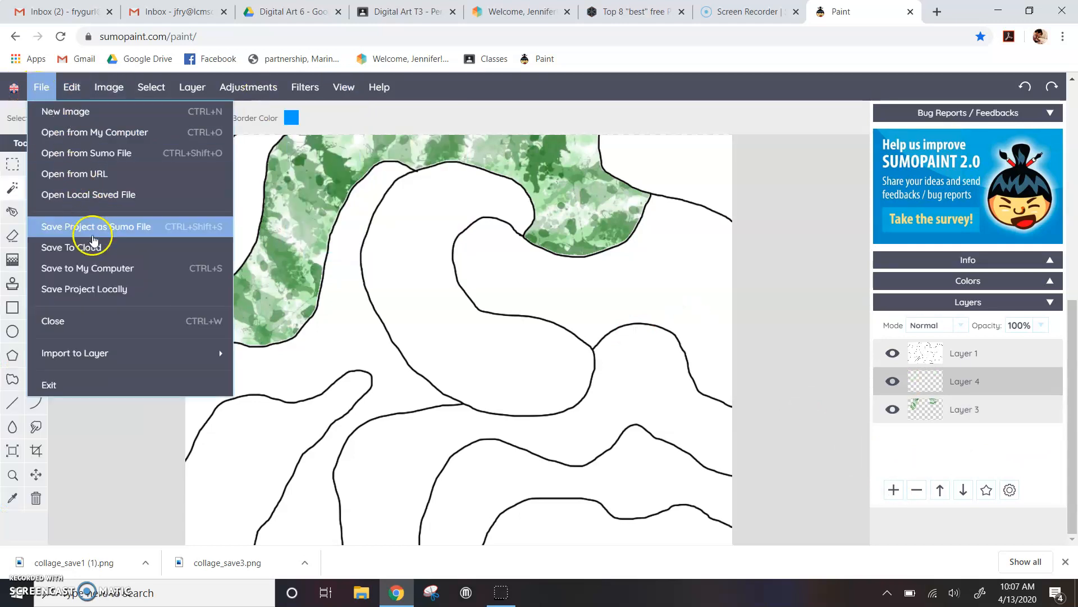
pyautogui.moveTo(108, 353)
pyautogui.click(270, 352)
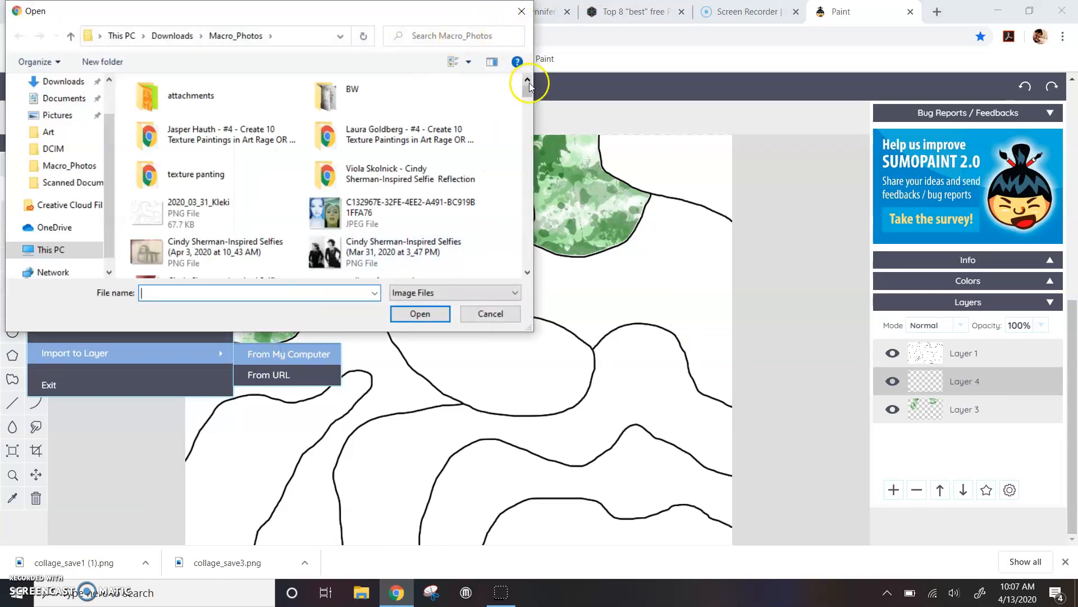
pyautogui.moveTo(527, 94); pyautogui.dragTo(517, 342)
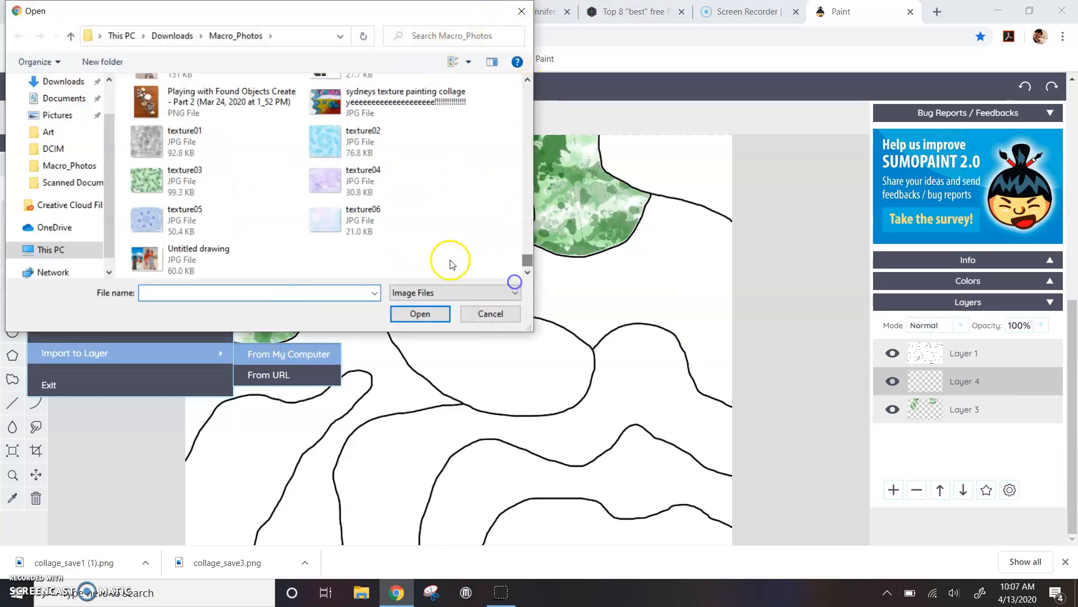
pyautogui.click(332, 188)
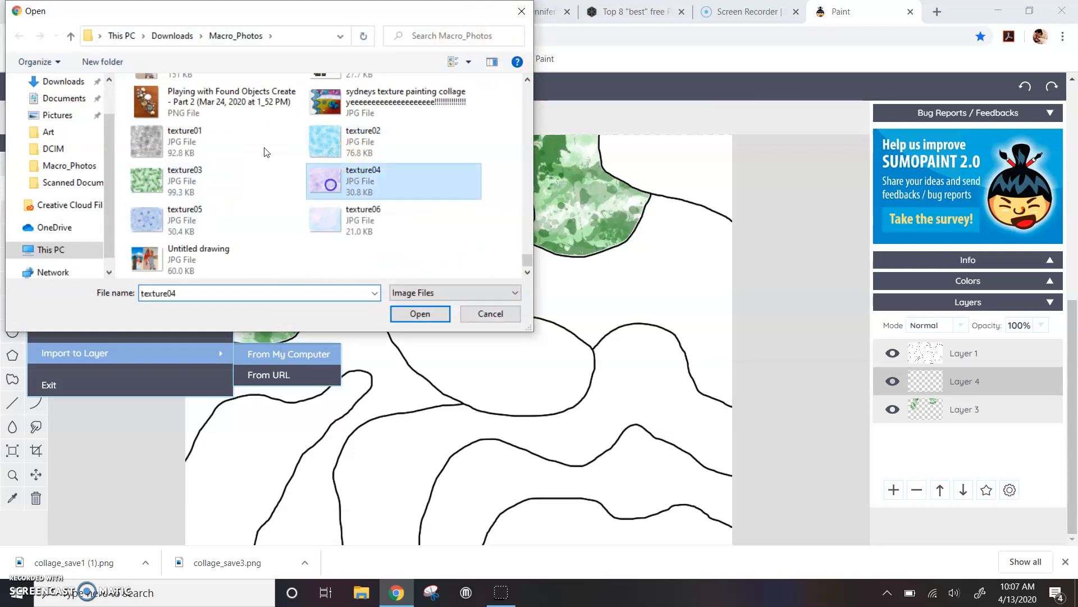
pyautogui.click(420, 314)
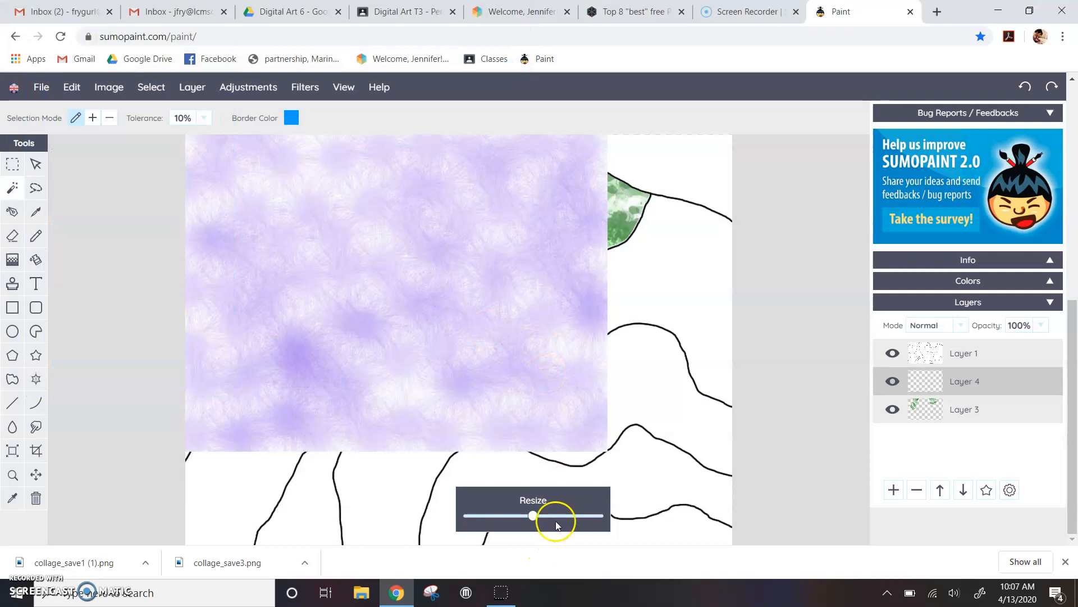
pyautogui.click(557, 515)
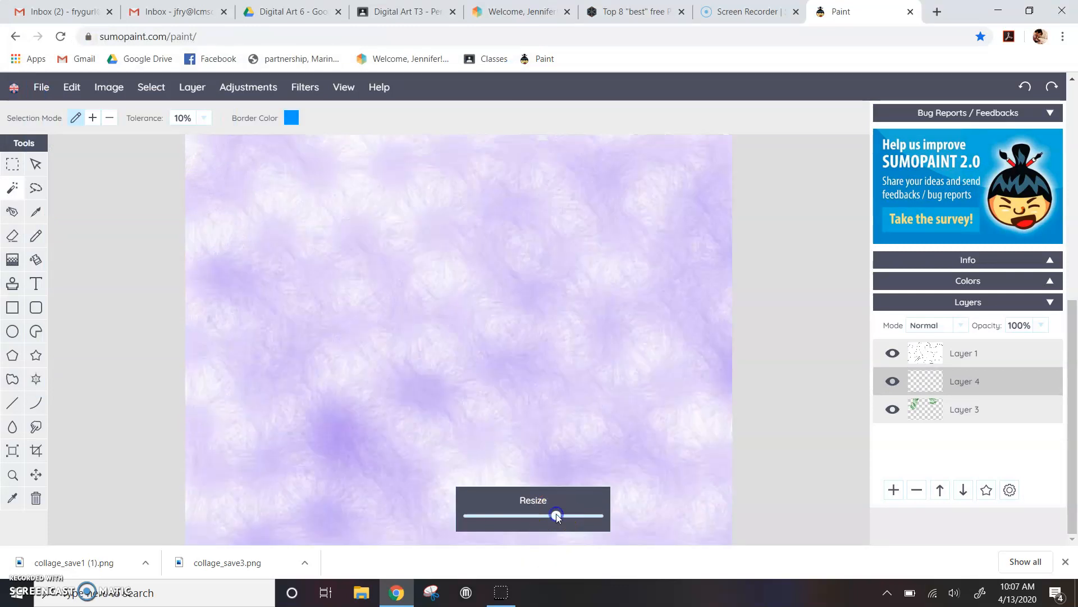
pyautogui.click(832, 379)
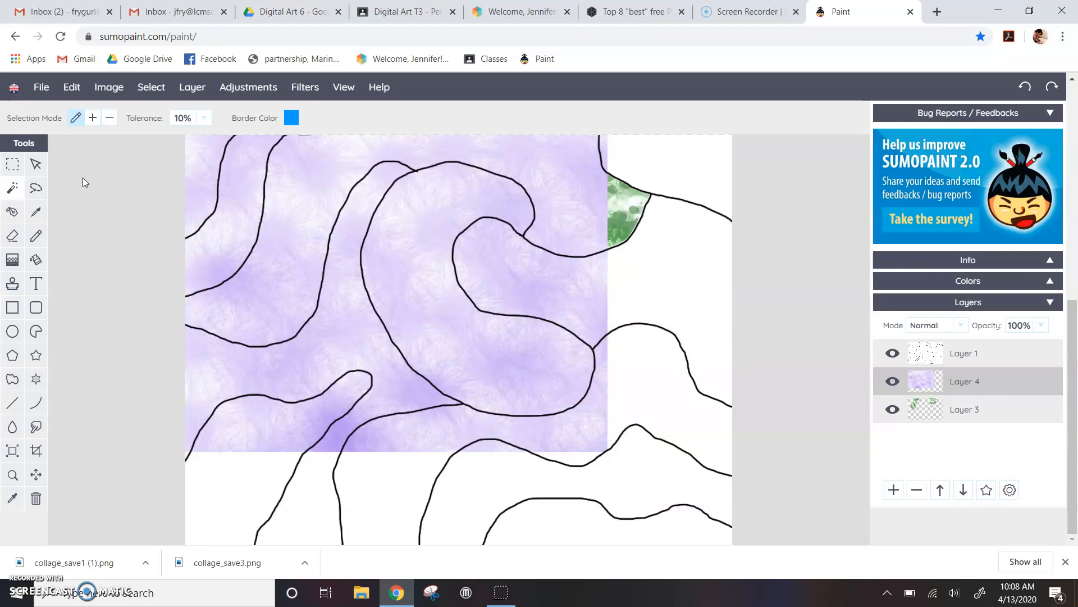
# Move the purple texture on Layer 4 down so it covers the finger-shaped region in the drawing's lower left
pyautogui.click(35, 164)
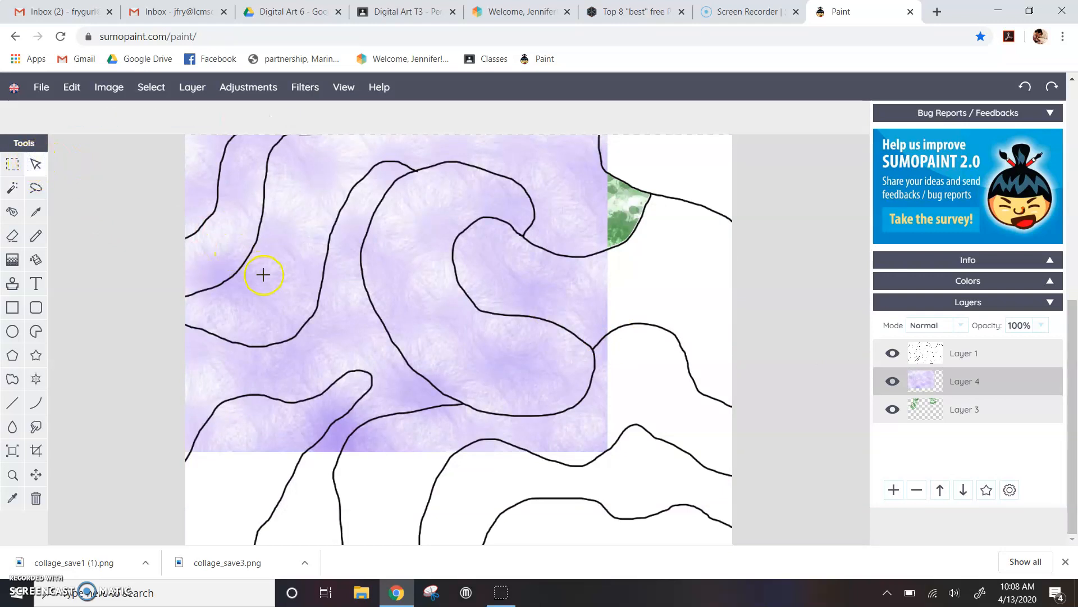
pyautogui.click(280, 267)
pyautogui.moveTo(321, 305); pyautogui.dragTo(254, 389)
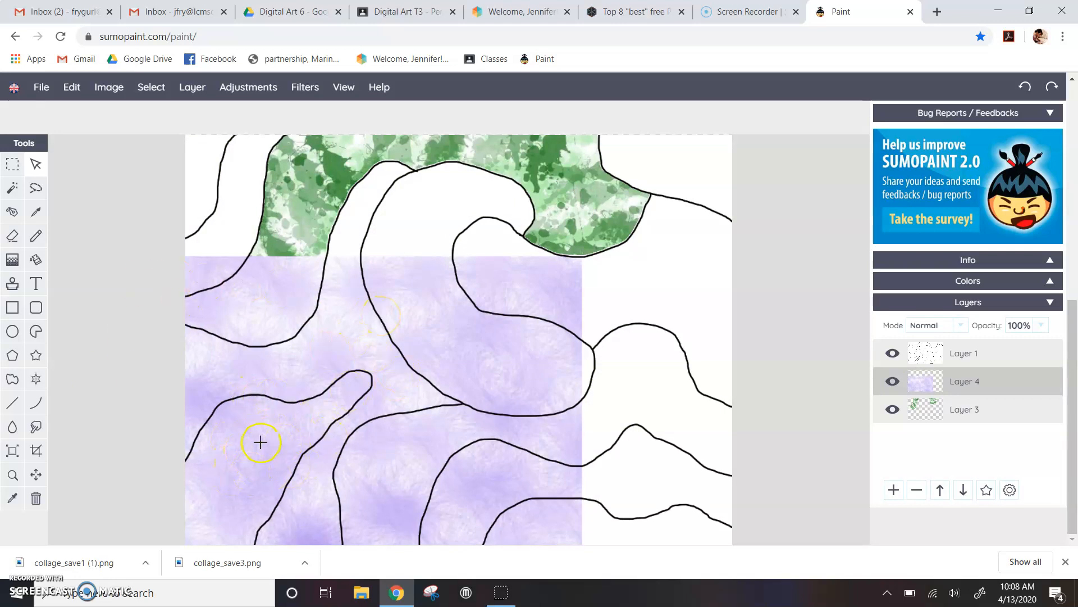
# Select the finger-shaped region in the lower left of the drawing on Layer 1 with the Magic Wand
pyautogui.click(927, 356)
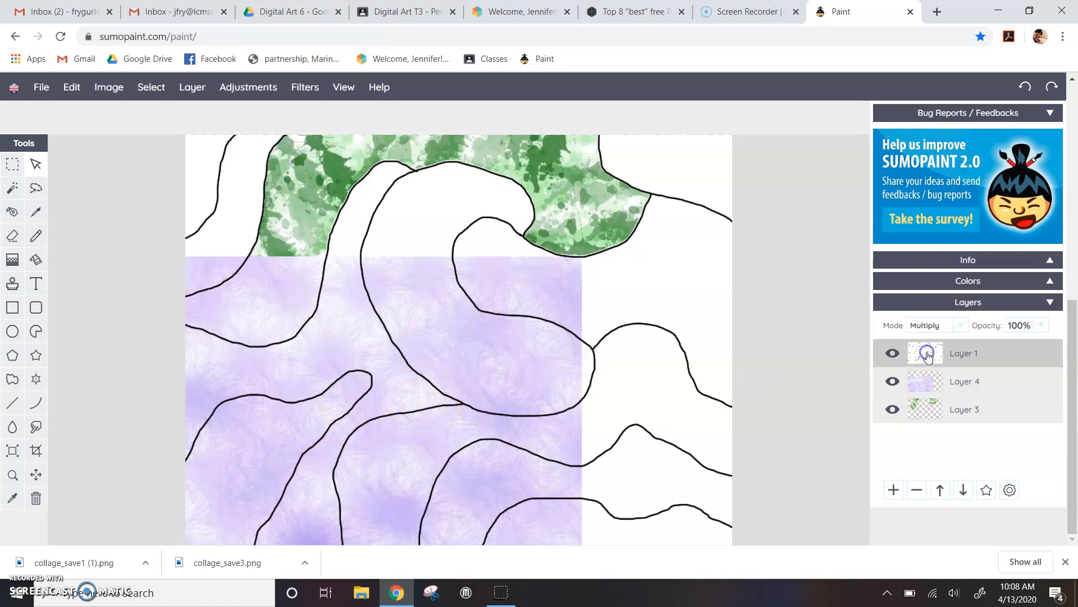
pyautogui.click(14, 189)
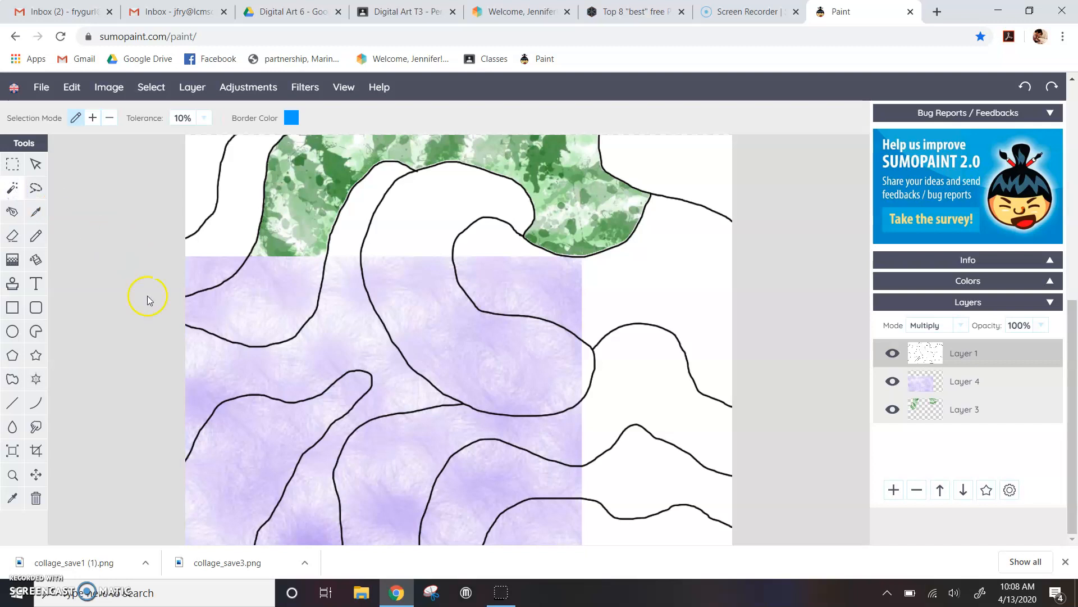
pyautogui.click(229, 451)
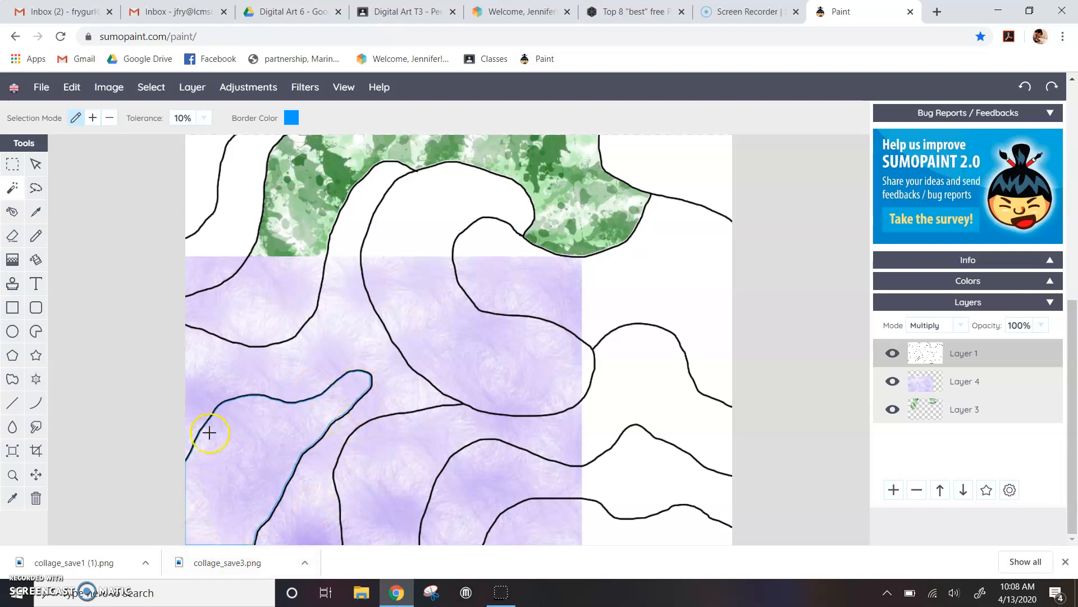
# Copy the selected purple area from Layer 4 and paste it as its own layer, deleting the full-texture Layer 4
pyautogui.click(932, 383)
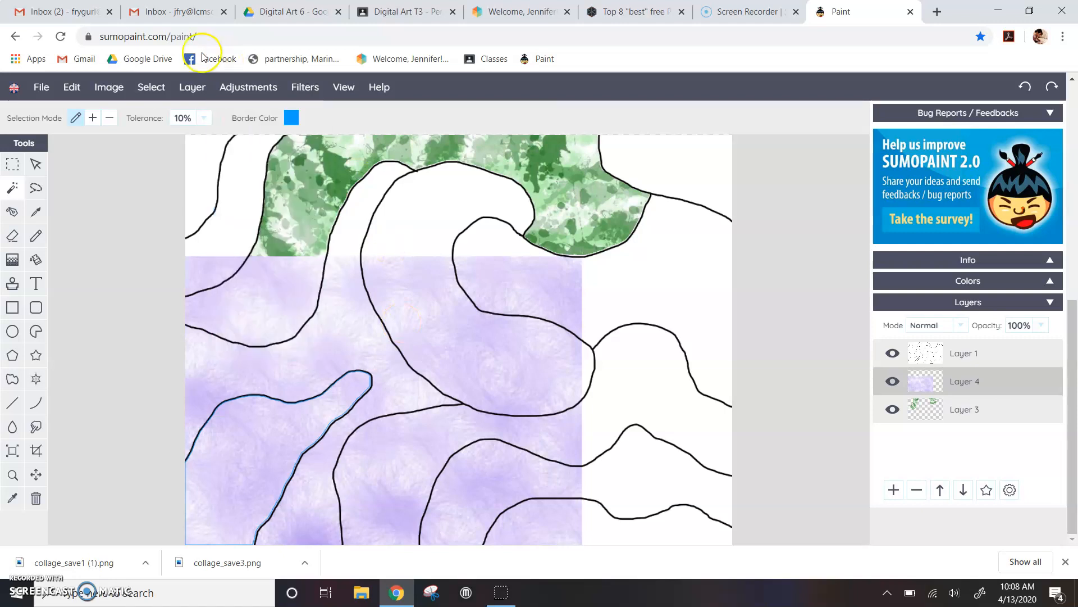
pyautogui.click(69, 78)
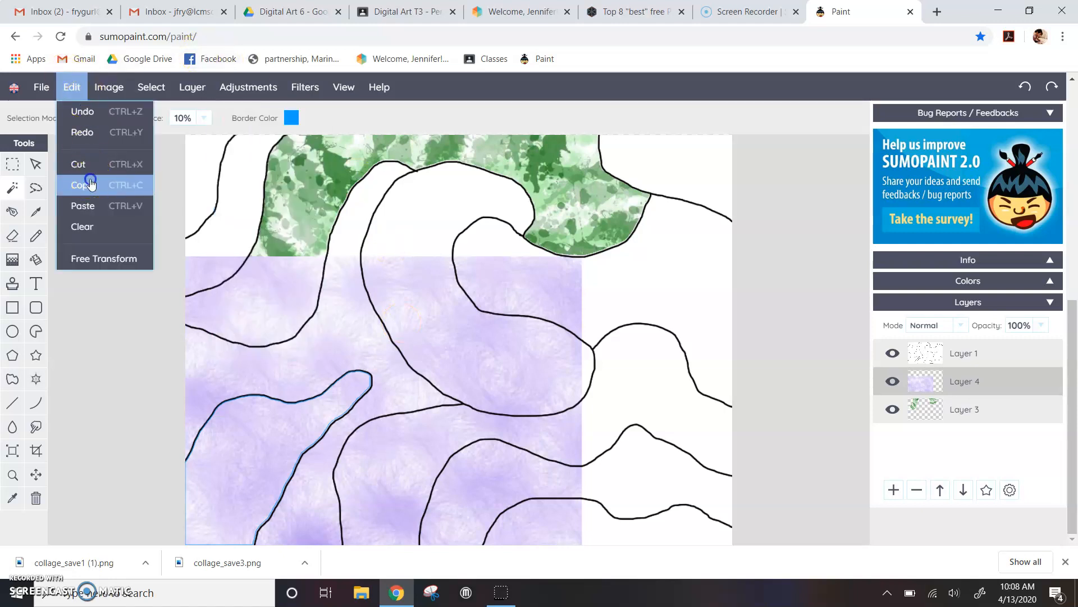
pyautogui.click(79, 206)
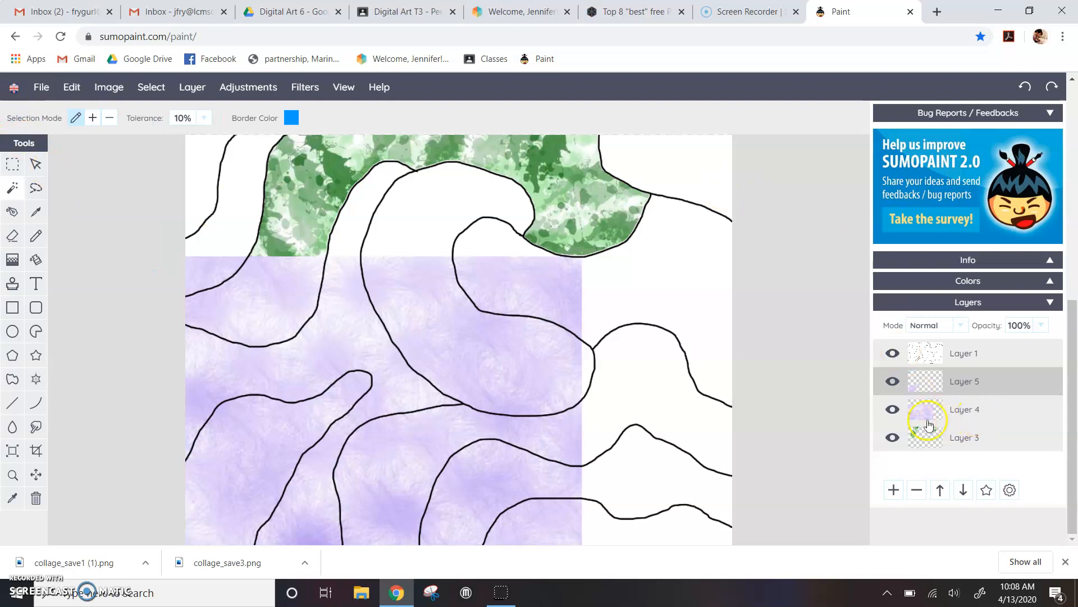
pyautogui.click(967, 409)
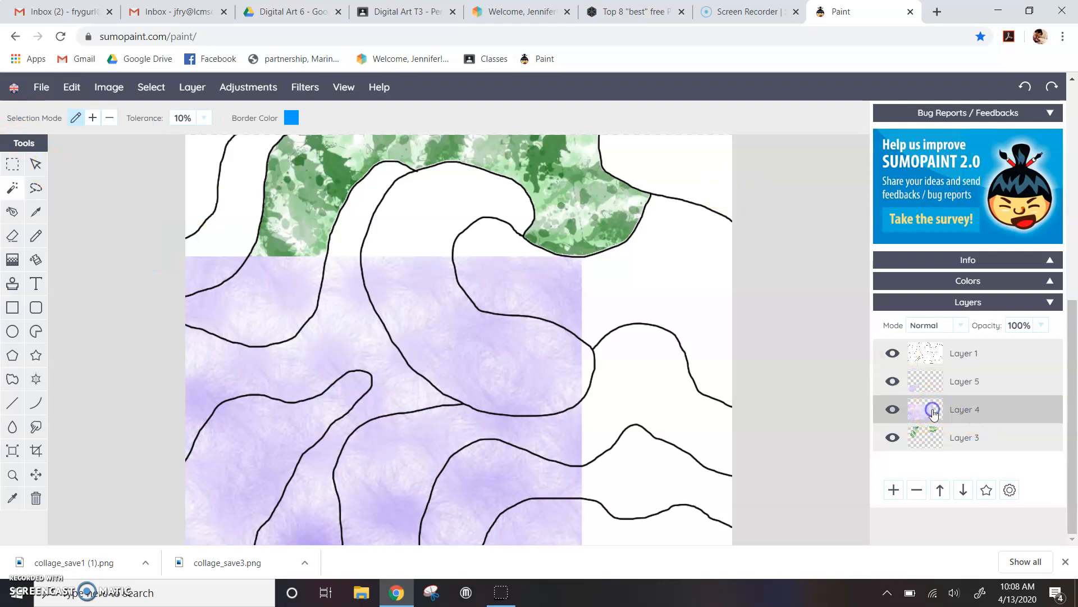
pyautogui.click(917, 490)
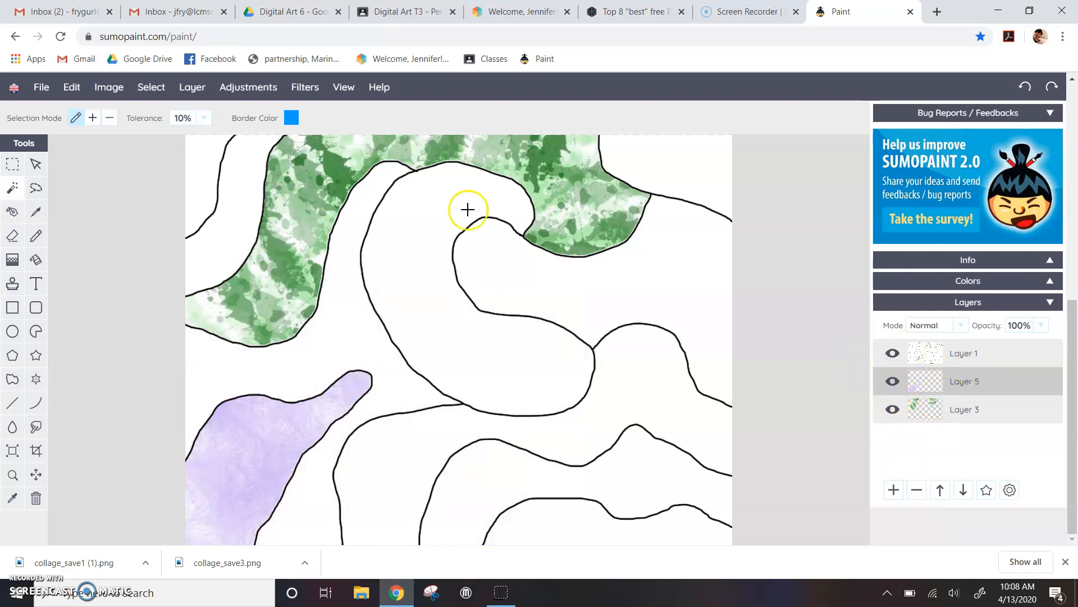
# Save the image to the computer as a PNG named collage_save2
pyautogui.click(42, 87)
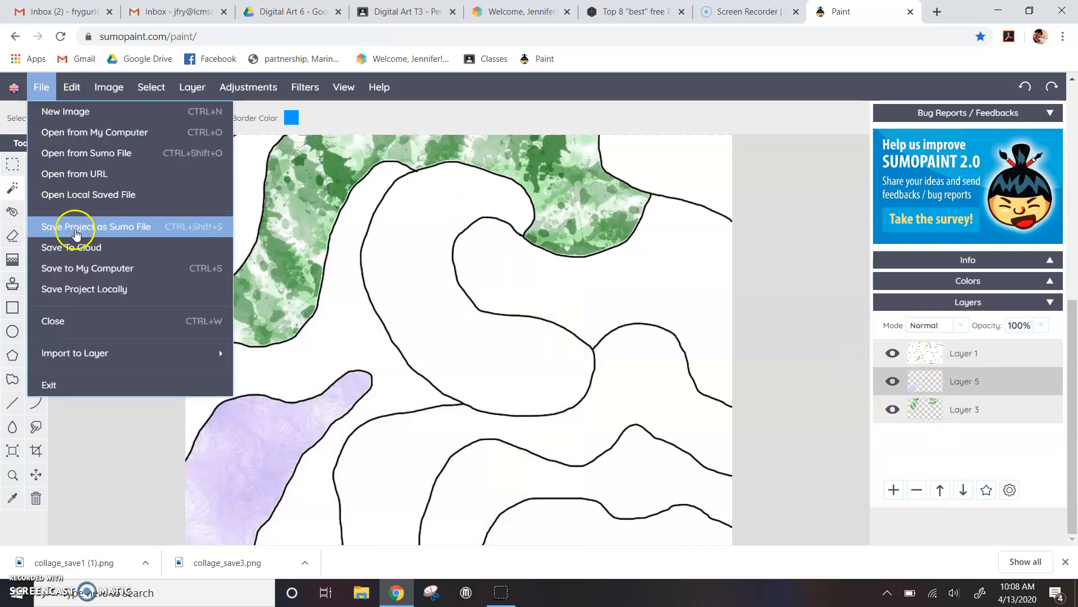
pyautogui.click(83, 270)
pyautogui.click(554, 281)
pyautogui.write('collage_save2')
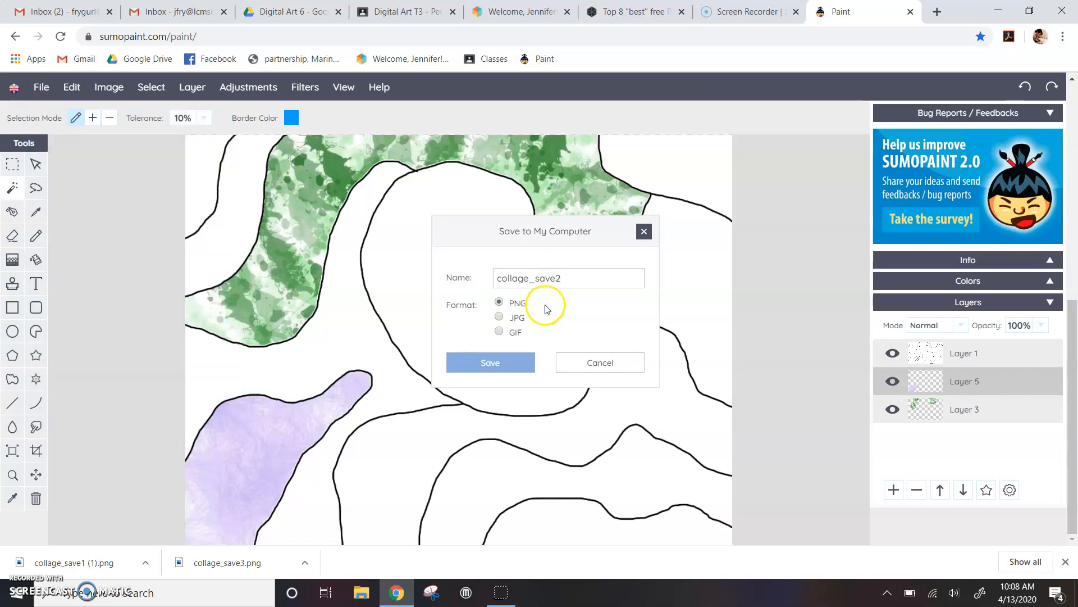
pyautogui.click(492, 362)
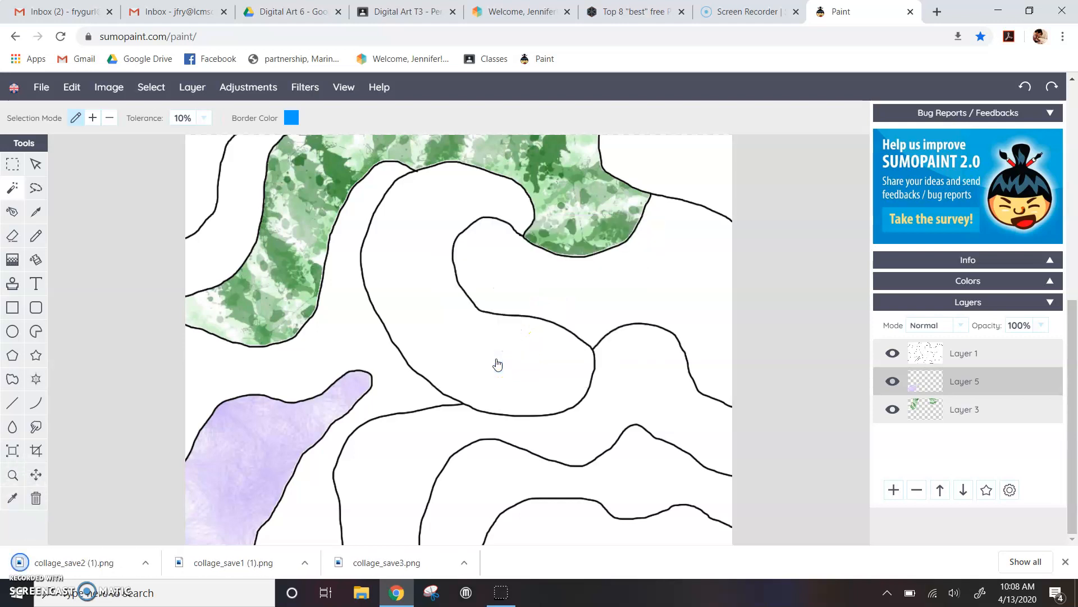
pyautogui.click(422, 330)
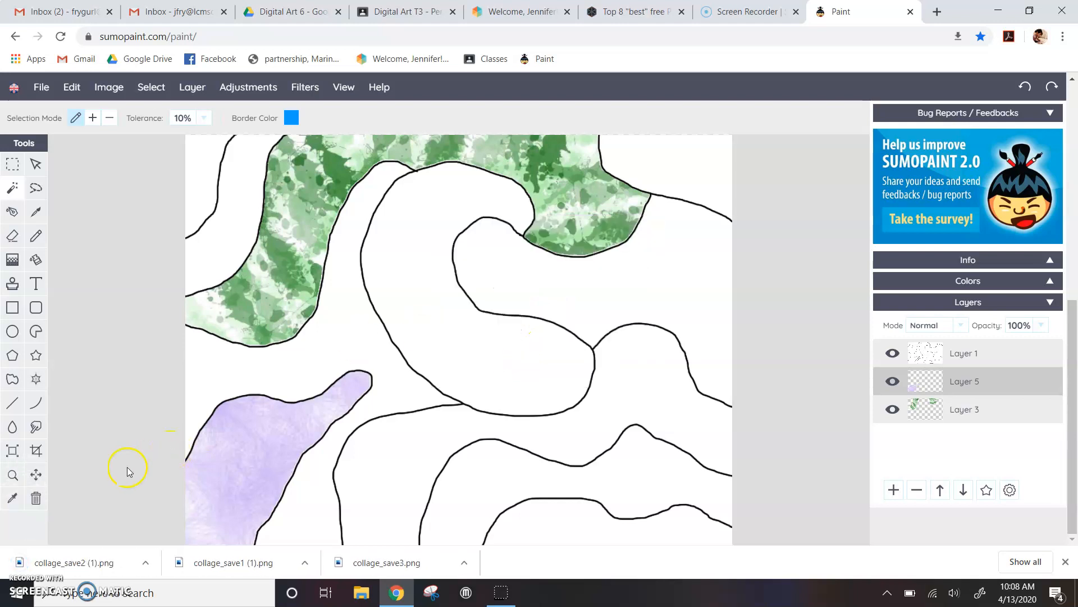